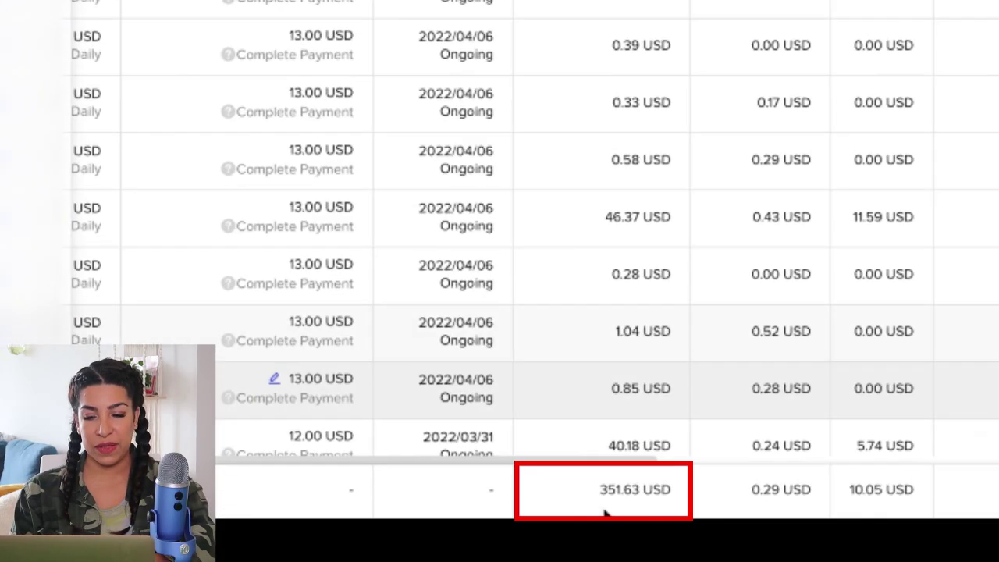
{"action": "mouse_move", "coordinate": [569, 536]}
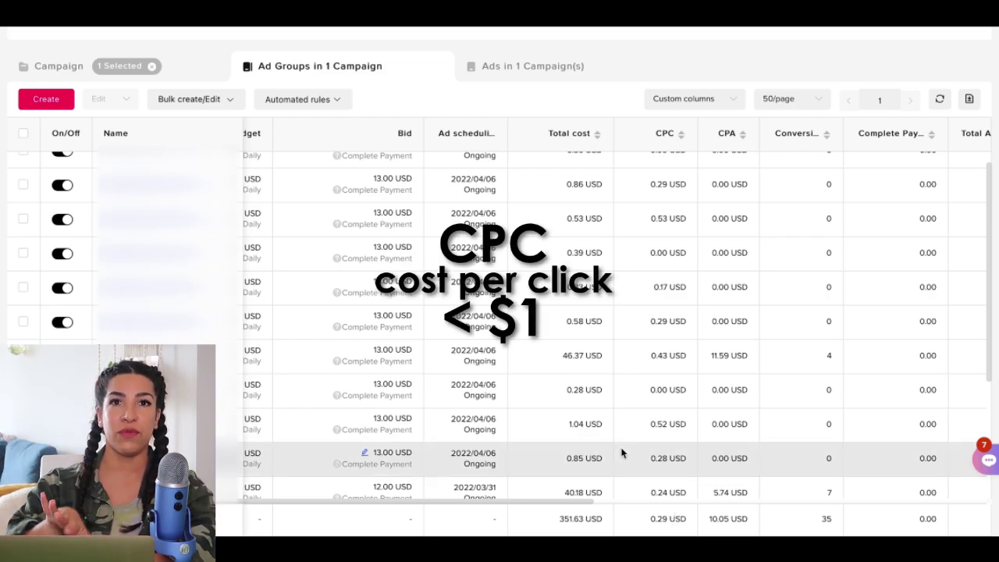
{"action": "scroll", "coordinate": [557, 405], "scroll_direction": "right", "scroll_amount": 2}
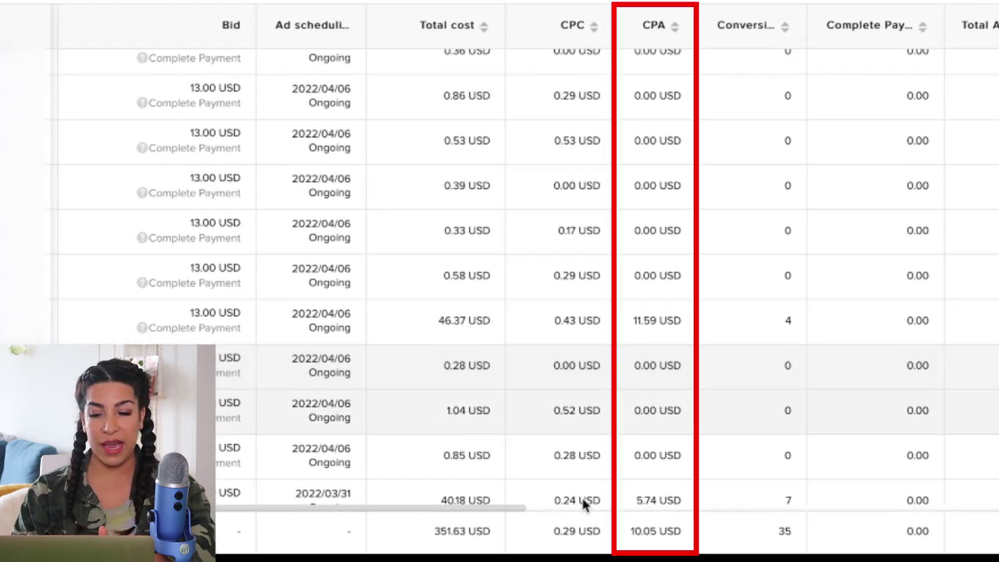
{"action": "scroll", "coordinate": [643, 453], "scroll_direction": "down", "scroll_amount": 1}
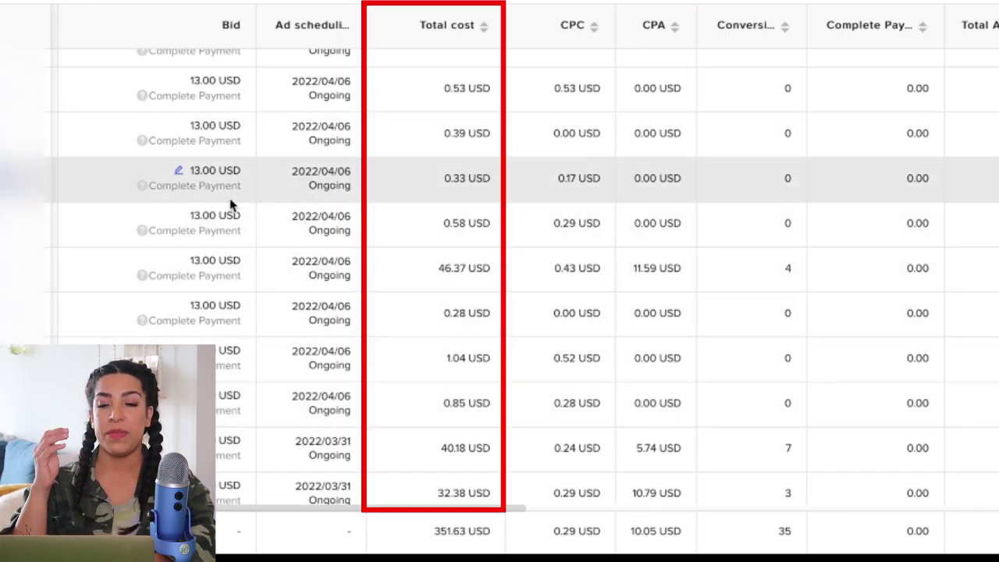
{"action": "scroll", "coordinate": [513, 236], "scroll_direction": "right", "scroll_amount": 1}
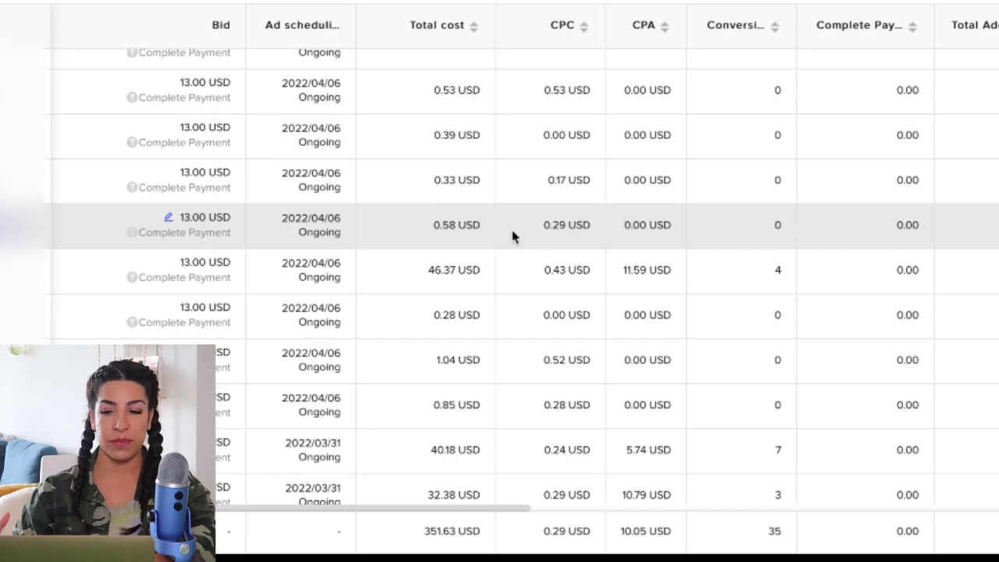
{"action": "scroll", "coordinate": [481, 421], "scroll_direction": "right", "scroll_amount": 8}
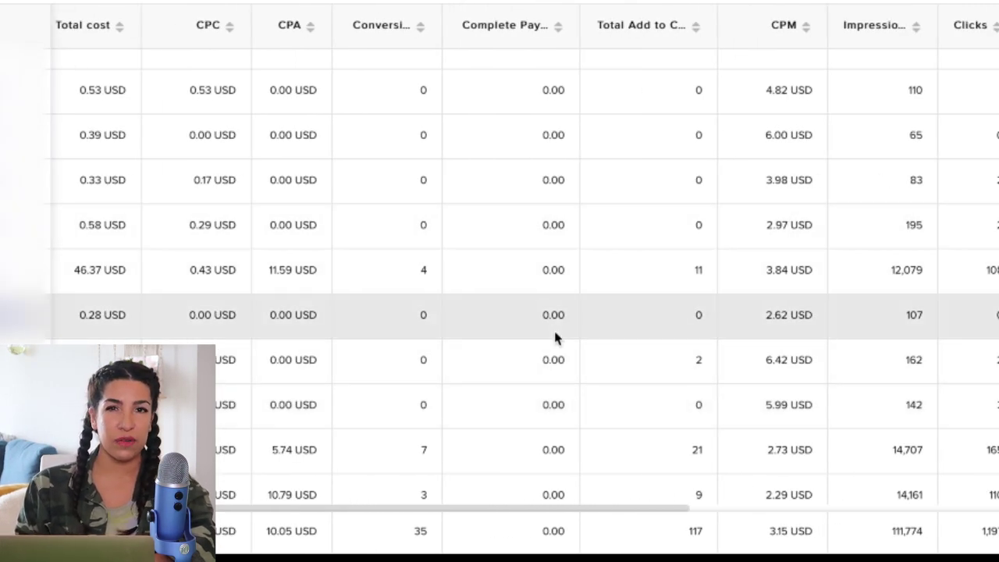
{"action": "left_click", "coordinate": [535, 33]}
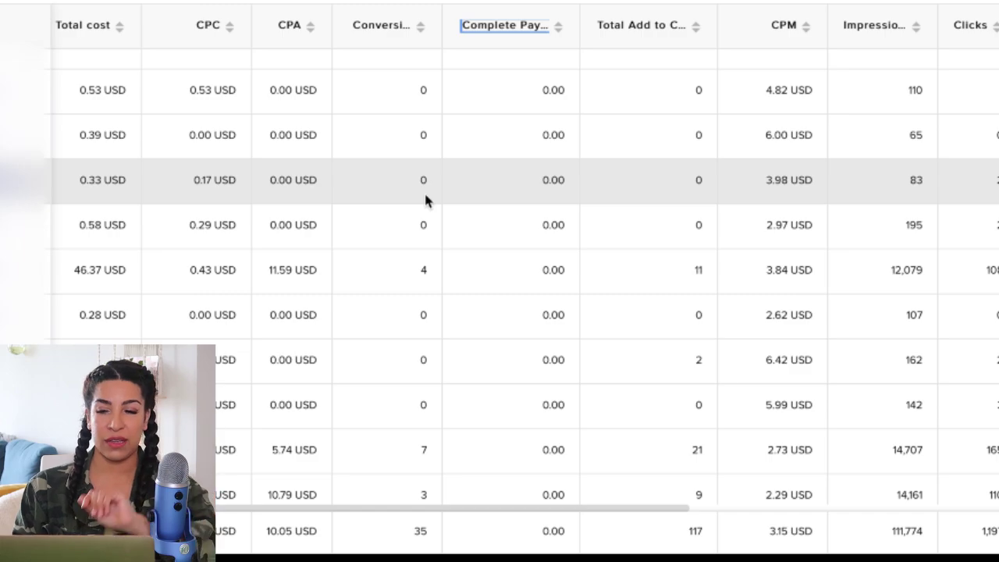
{"action": "scroll", "coordinate": [486, 263], "scroll_direction": "right", "scroll_amount": 2}
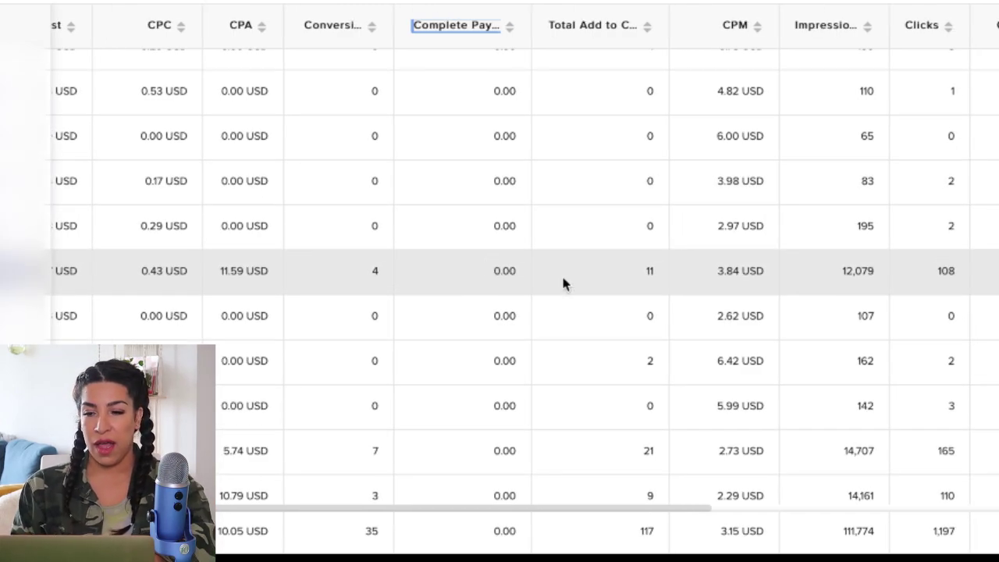
{"action": "scroll", "coordinate": [564, 282], "scroll_direction": "right", "scroll_amount": 7}
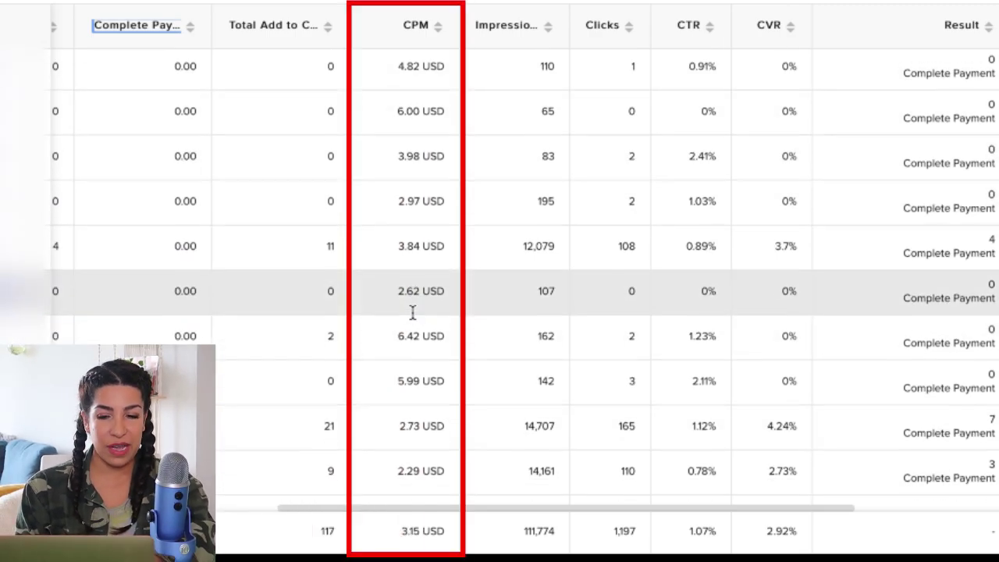
{"action": "scroll", "coordinate": [415, 328], "scroll_direction": "down", "scroll_amount": 3}
{"action": "scroll", "coordinate": [413, 319], "scroll_direction": "down", "scroll_amount": 1}
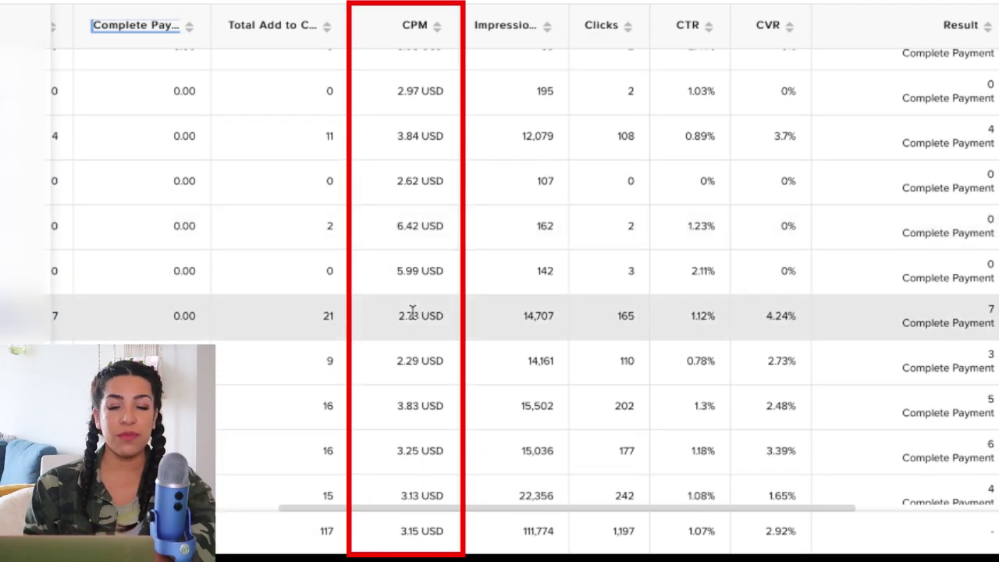
{"action": "scroll", "coordinate": [413, 318], "scroll_direction": "up", "scroll_amount": 2}
{"action": "scroll", "coordinate": [414, 318], "scroll_direction": "up", "scroll_amount": 1}
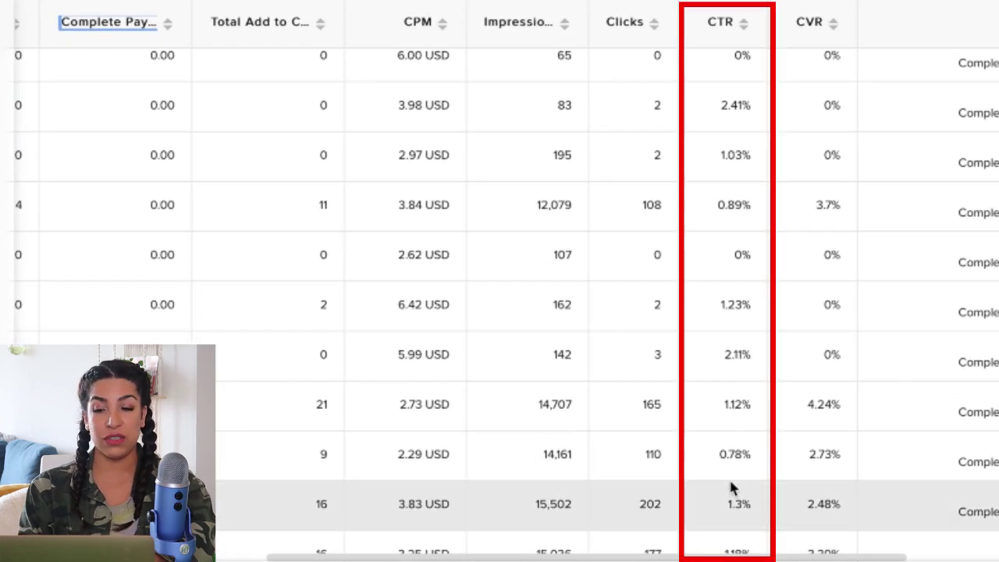
{"action": "scroll", "coordinate": [732, 487], "scroll_direction": "down", "scroll_amount": 2}
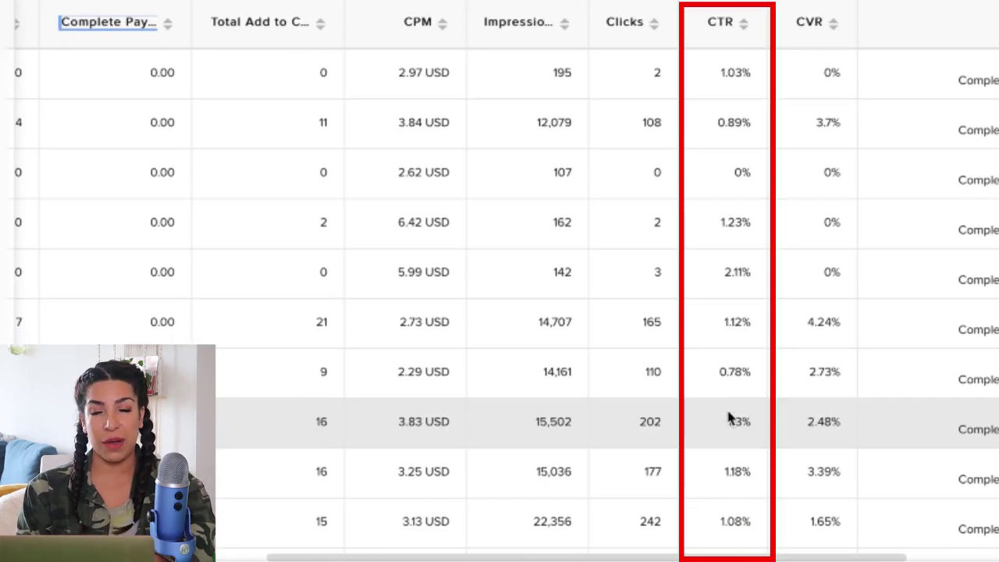
{"action": "scroll", "coordinate": [727, 417], "scroll_direction": "down", "scroll_amount": 1}
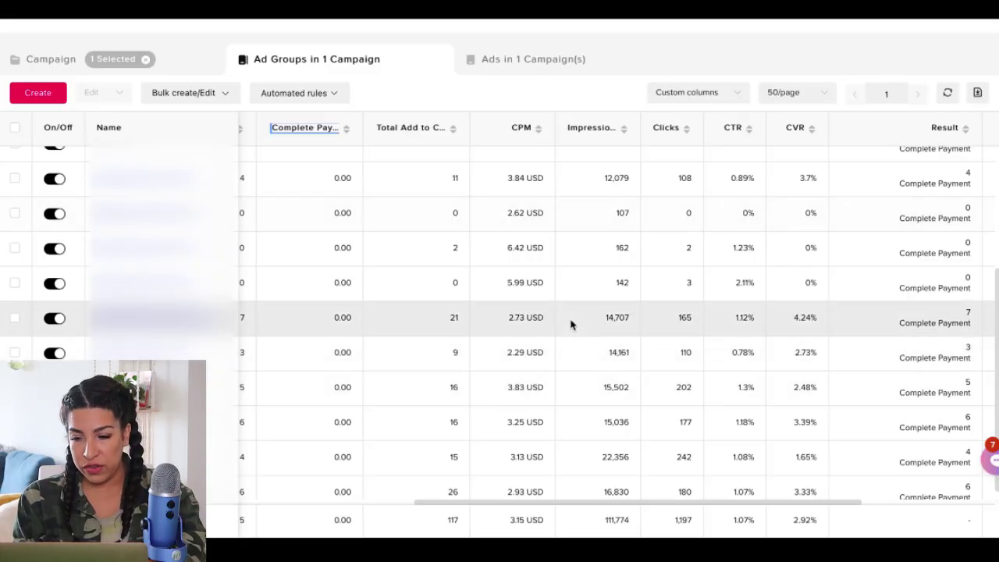
{"action": "scroll", "coordinate": [571, 324], "scroll_direction": "left", "scroll_amount": 2}
{"action": "scroll", "coordinate": [570, 324], "scroll_direction": "right", "scroll_amount": 5}
{"action": "scroll", "coordinate": [647, 383], "scroll_direction": "down", "scroll_amount": 1}
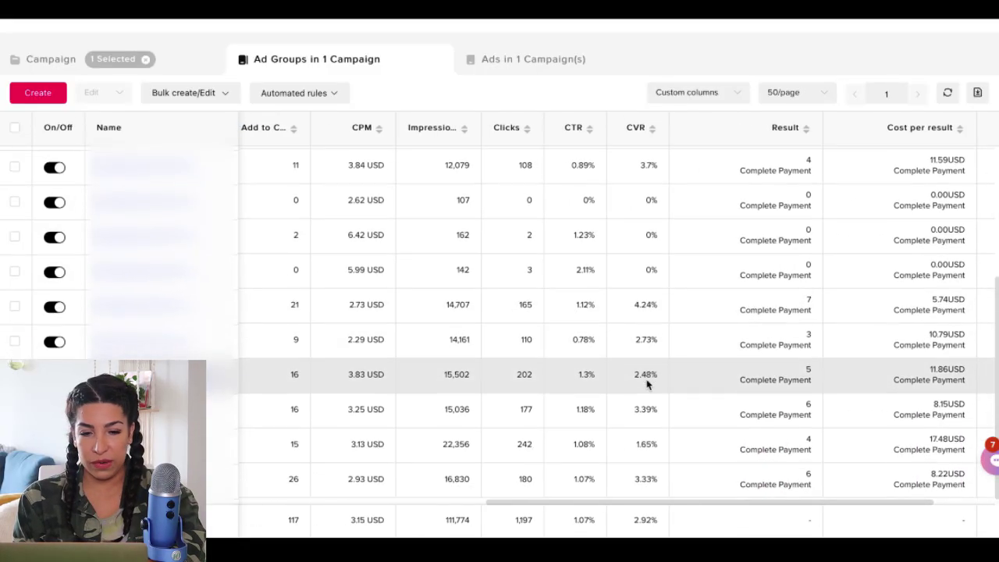
{"action": "scroll", "coordinate": [591, 375], "scroll_direction": "left", "scroll_amount": 5}
{"action": "scroll", "coordinate": [460, 351], "scroll_direction": "right", "scroll_amount": 1}
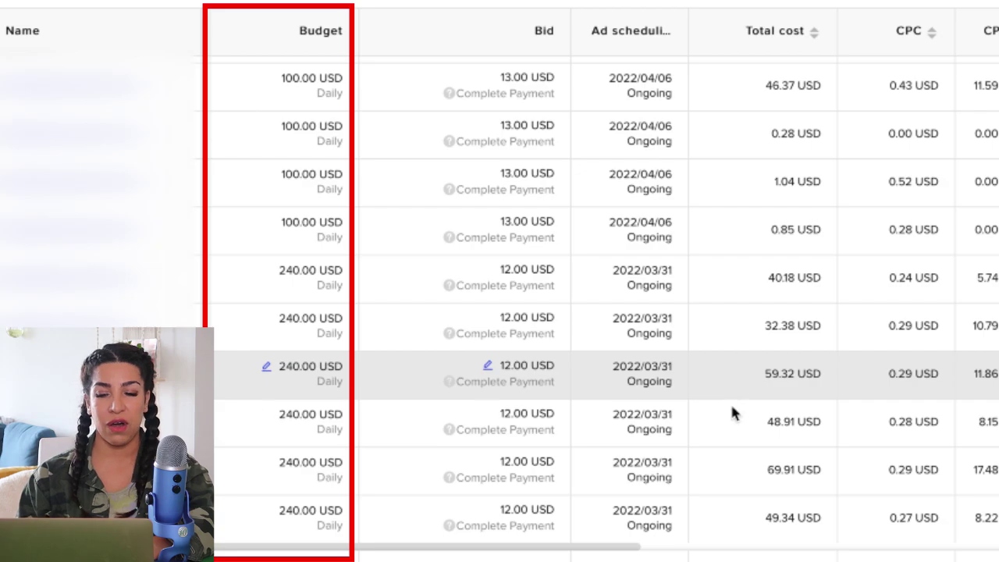
{"action": "scroll", "coordinate": [707, 459], "scroll_direction": "down", "scroll_amount": 1}
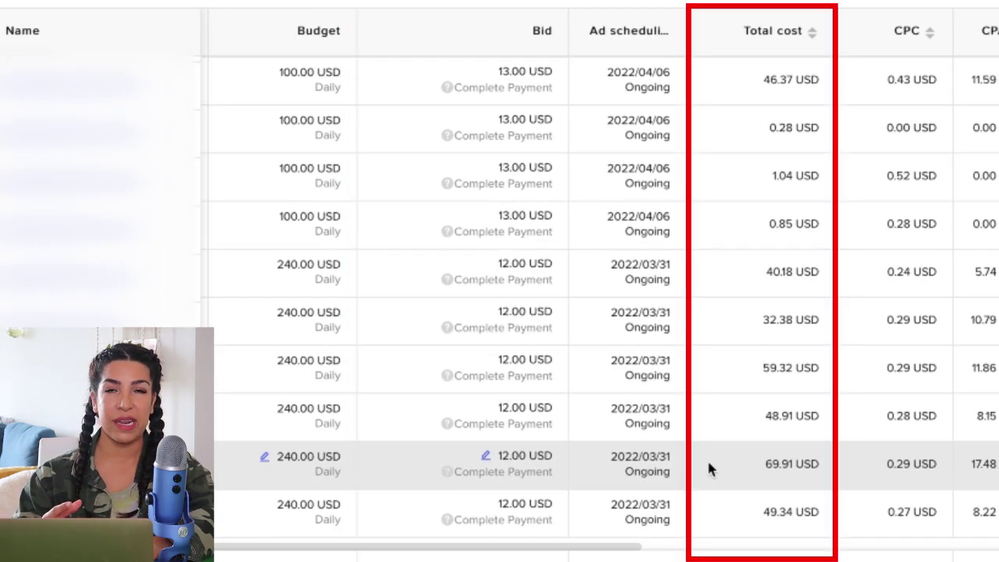
{"action": "scroll", "coordinate": [710, 468], "scroll_direction": "right", "scroll_amount": 2}
{"action": "scroll", "coordinate": [640, 421], "scroll_direction": "up", "scroll_amount": 3}
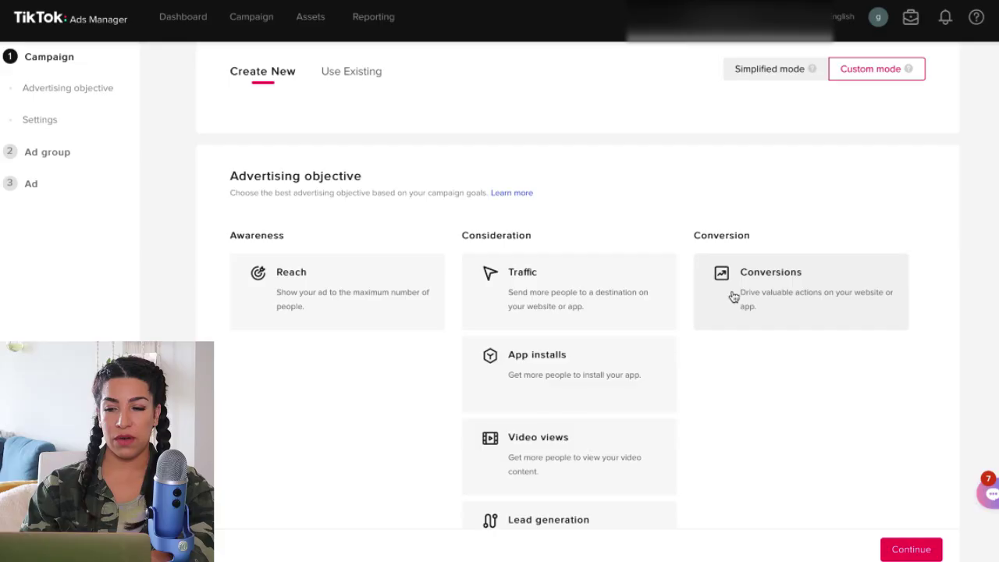
- Replace the default campaign name with 'baby shoes' and continue to the ad group step
{"action": "scroll", "coordinate": [732, 296], "scroll_direction": "down", "scroll_amount": 6}
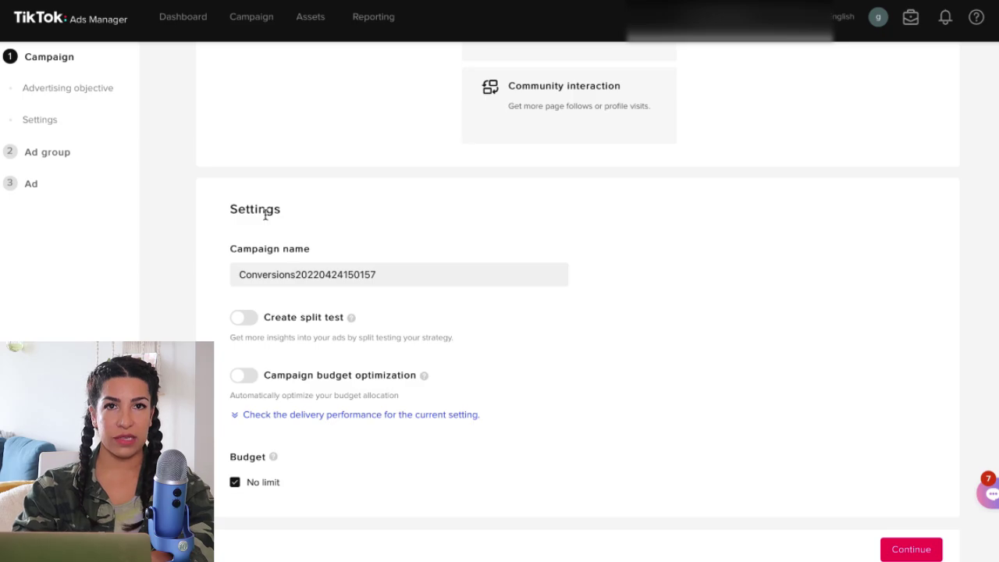
{"action": "double_click", "coordinate": [264, 273]}
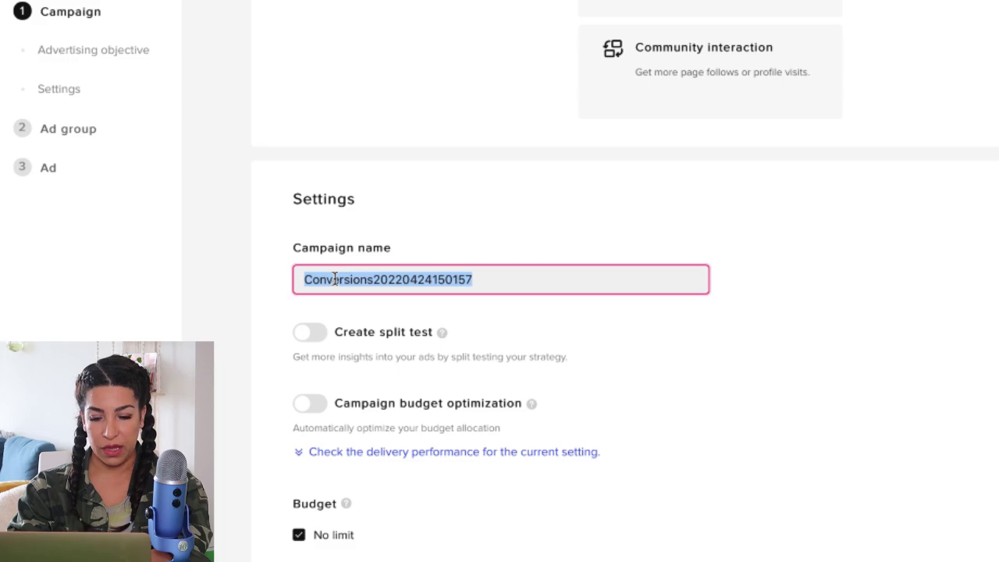
{"action": "type", "text": "baby shoes"}
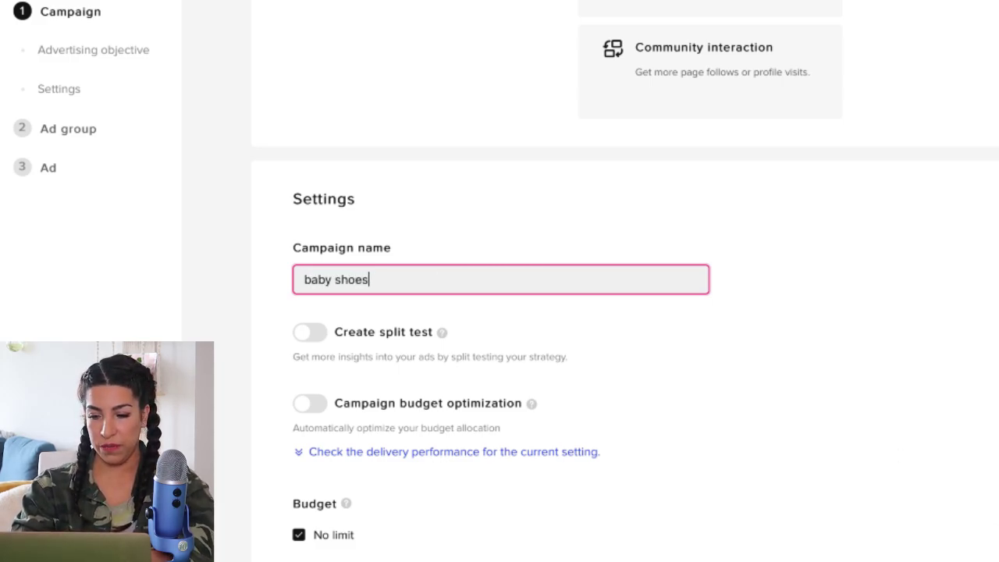
{"action": "left_click", "coordinate": [651, 512]}
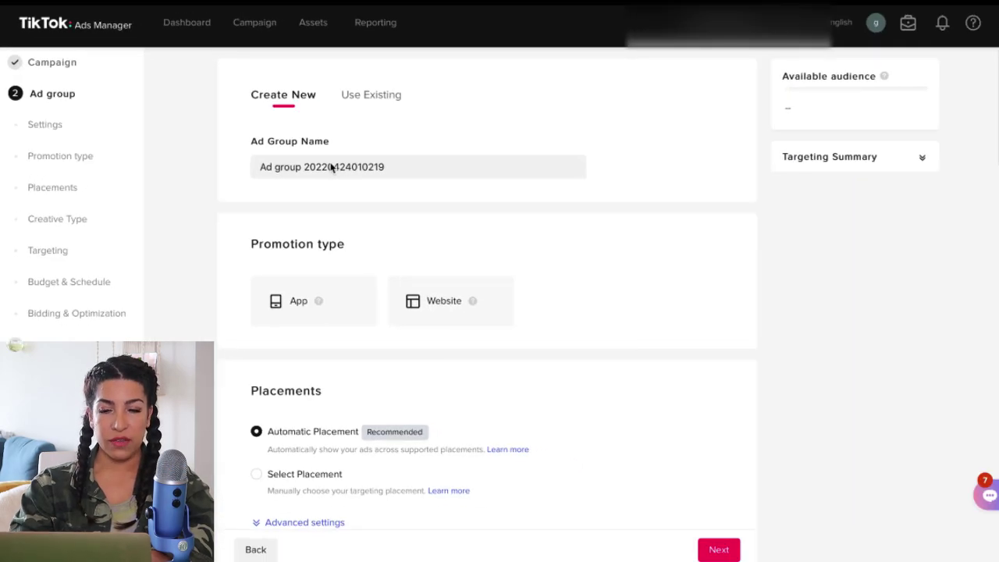
- Rename the ad group to 'NO'
{"action": "triple_click", "coordinate": [331, 168]}
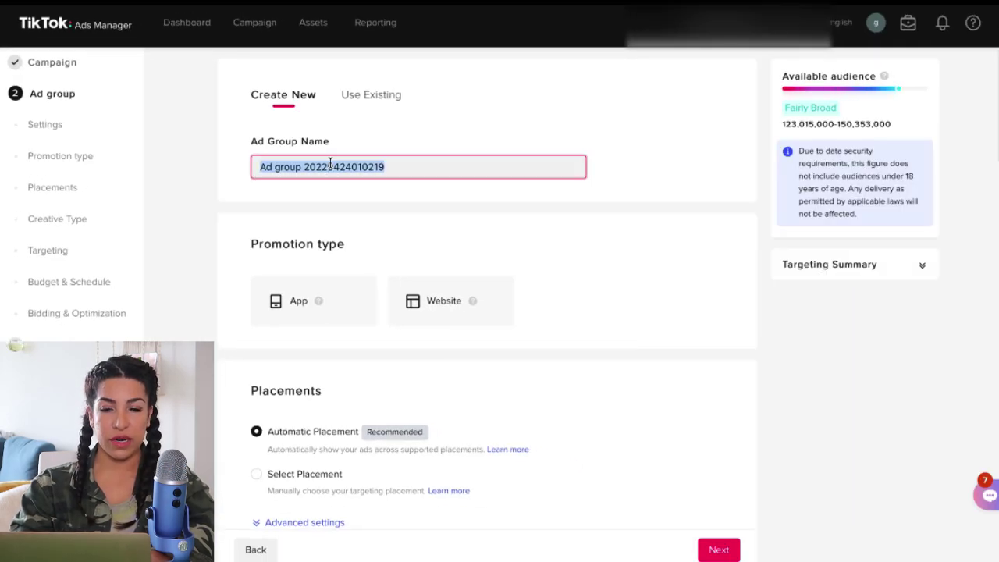
{"action": "type", "text": "NO T"}
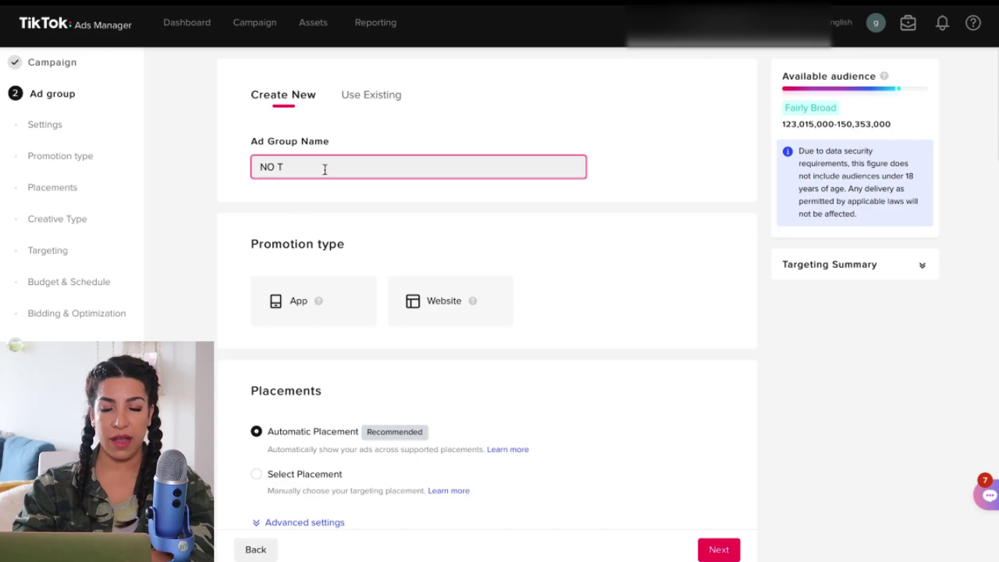
{"action": "left_click", "coordinate": [218, 213]}
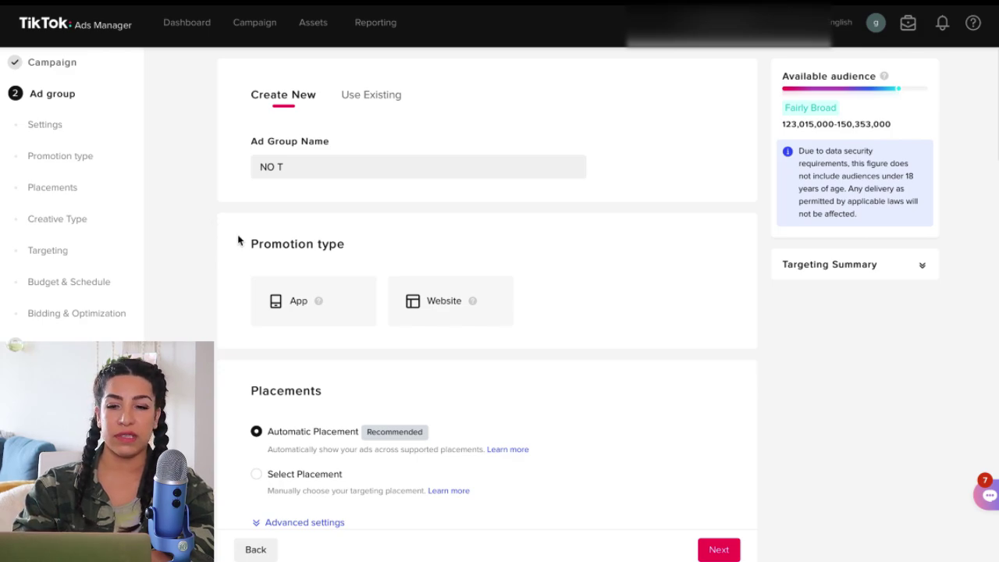
- Promote a website using the 'NEw one' pixel, optimizing for Complete Payment
{"action": "left_click", "coordinate": [441, 320]}
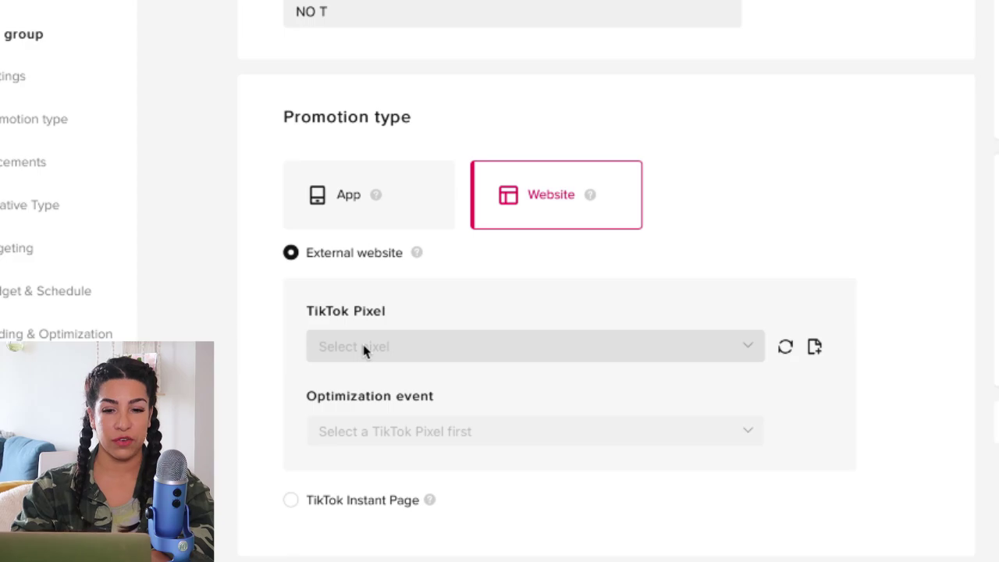
{"action": "left_click", "coordinate": [363, 350]}
{"action": "left_click", "coordinate": [351, 386]}
{"action": "scroll", "coordinate": [312, 366], "scroll_direction": "down", "scroll_amount": 1}
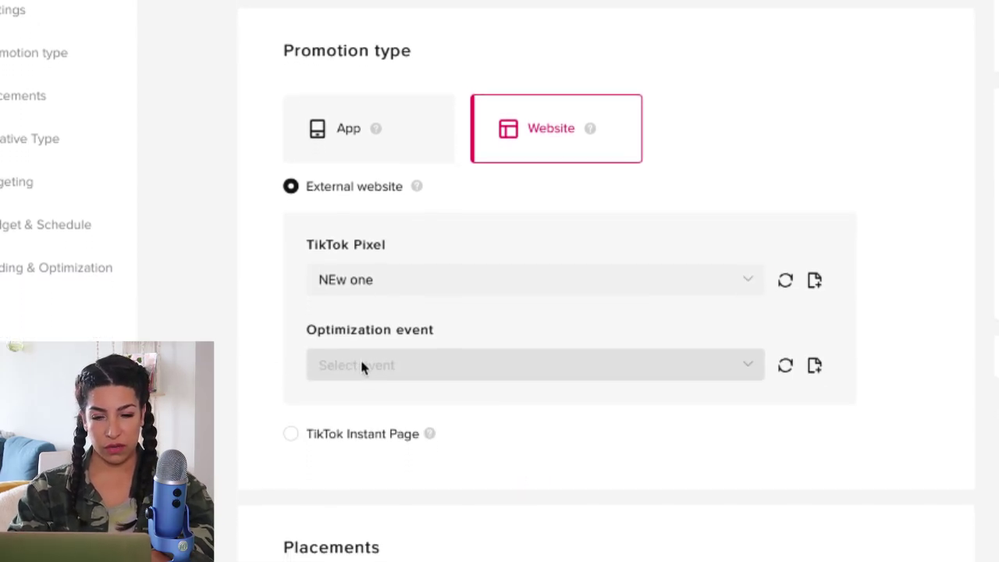
{"action": "left_click", "coordinate": [361, 358]}
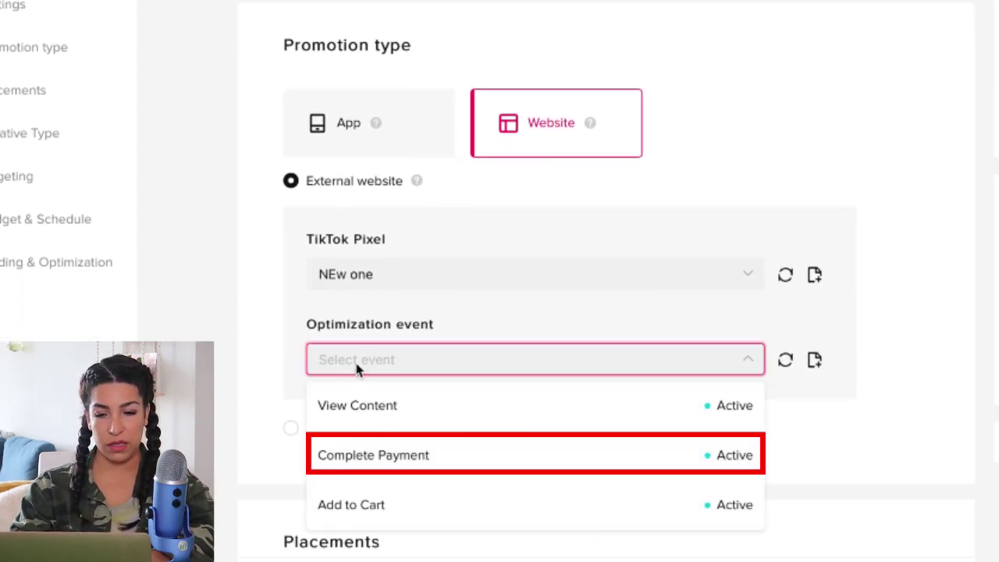
{"action": "left_click", "coordinate": [350, 459]}
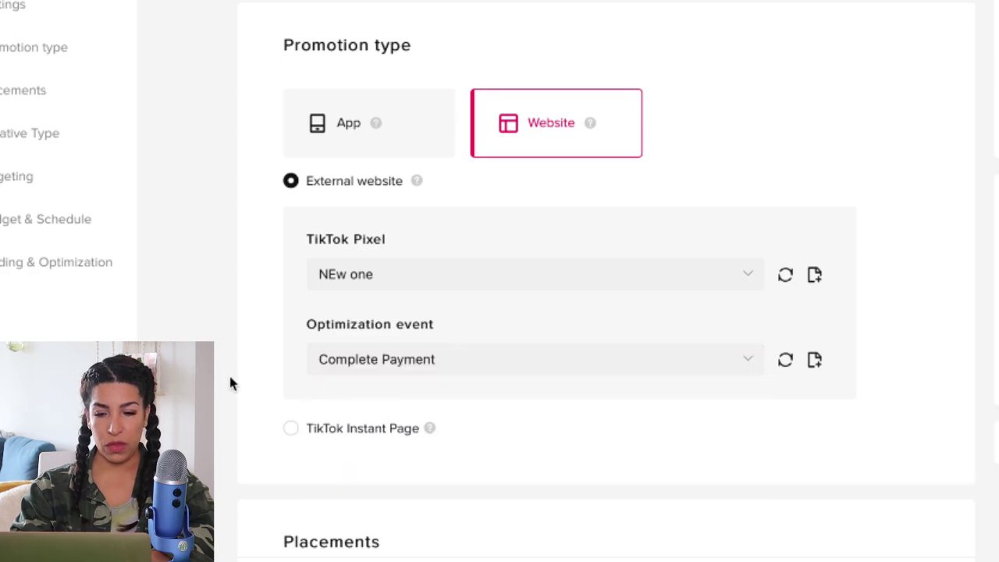
{"action": "scroll", "coordinate": [230, 383], "scroll_direction": "down", "scroll_amount": 4}
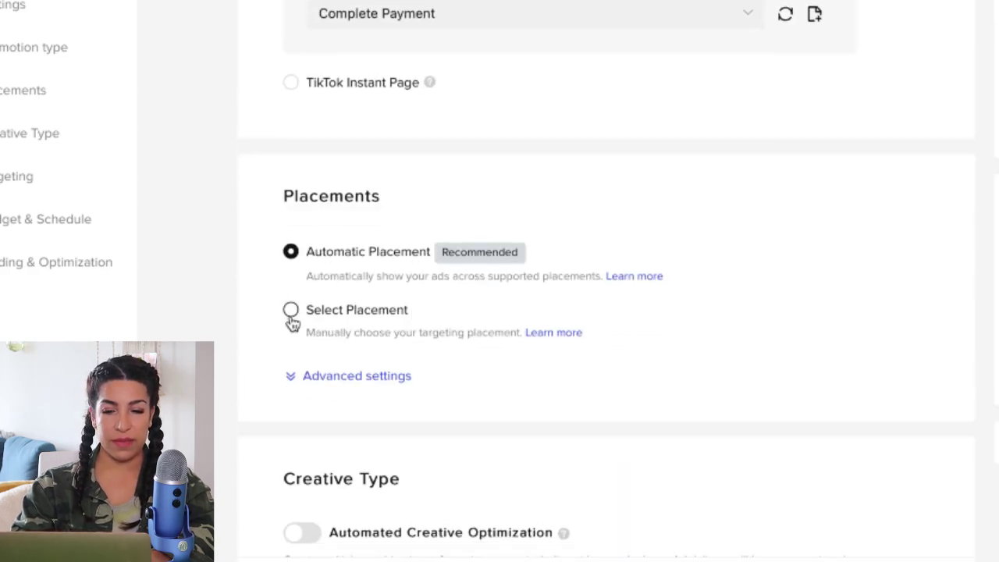
- Limit placement to TikTok only, excluding News Feed App Series and Pangle, and enable Automated Creative Optimization
{"action": "left_click", "coordinate": [290, 310]}
{"action": "scroll", "coordinate": [288, 382], "scroll_direction": "down", "scroll_amount": 1}
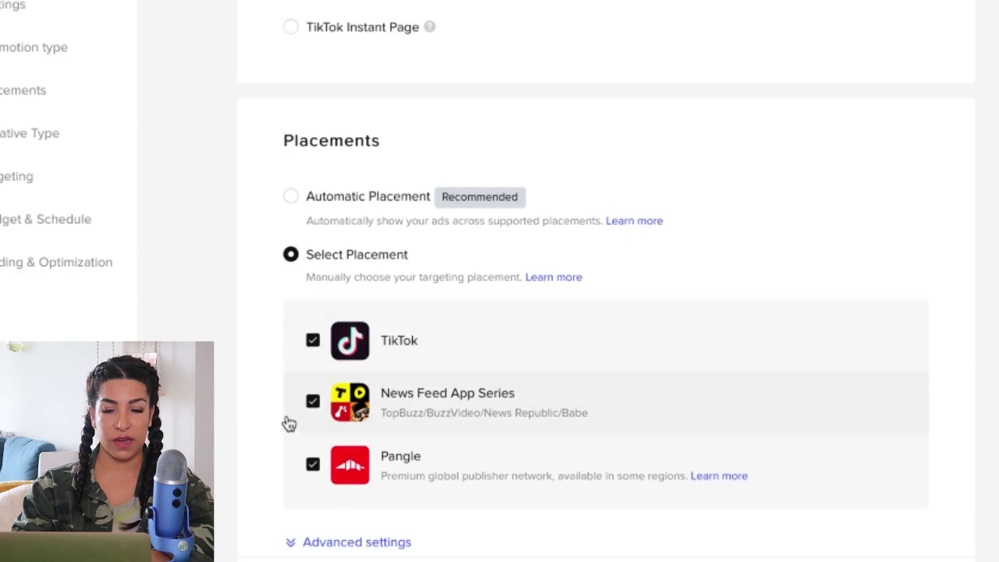
{"action": "left_click", "coordinate": [312, 401]}
{"action": "left_click", "coordinate": [313, 463]}
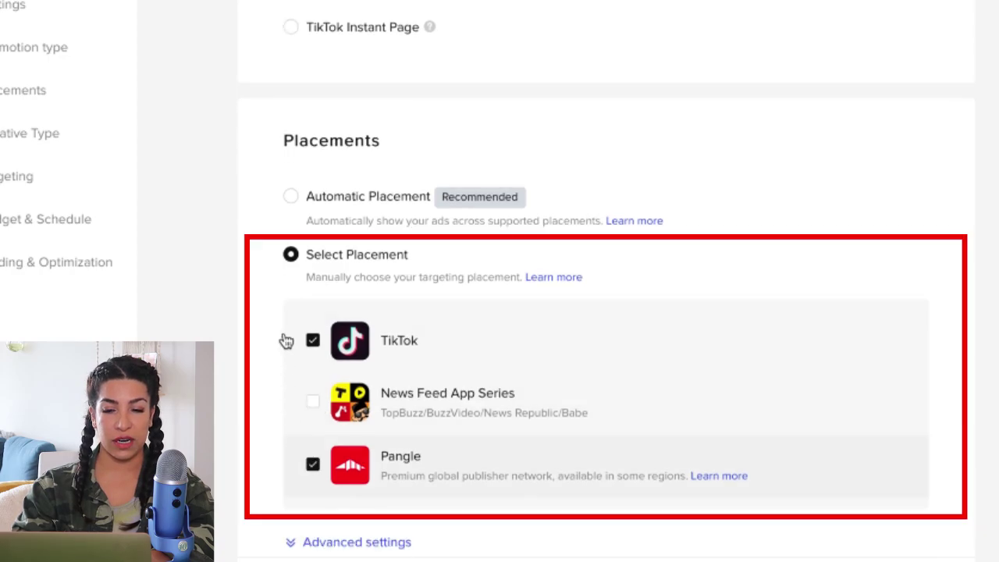
{"action": "scroll", "coordinate": [221, 308], "scroll_direction": "down", "scroll_amount": 2}
{"action": "scroll", "coordinate": [221, 309], "scroll_direction": "down", "scroll_amount": 4}
{"action": "left_click", "coordinate": [307, 227]}
- Add Canada to the target locations alongside the United States
{"action": "scroll", "coordinate": [245, 292], "scroll_direction": "down", "scroll_amount": 2}
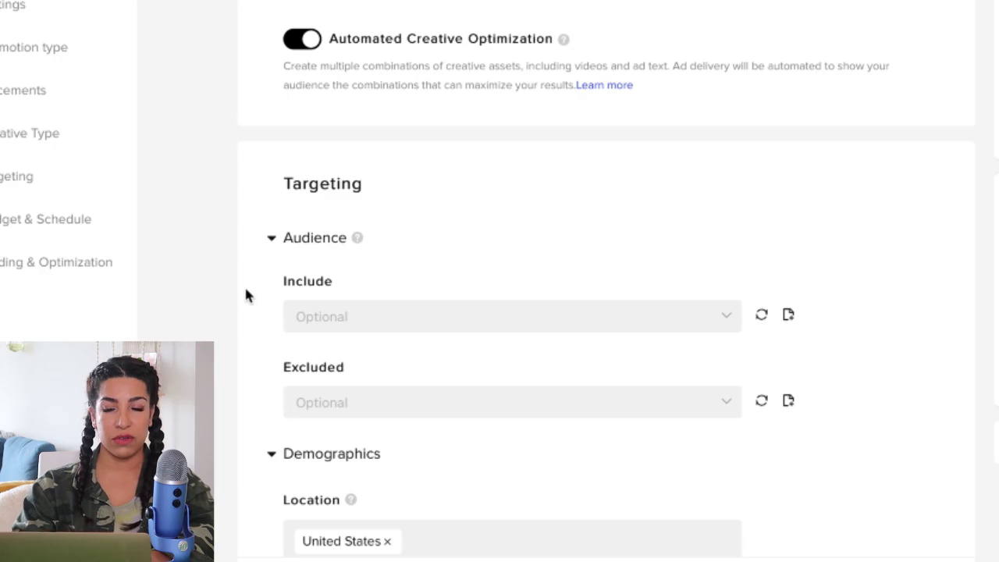
{"action": "scroll", "coordinate": [245, 292], "scroll_direction": "down", "scroll_amount": 3}
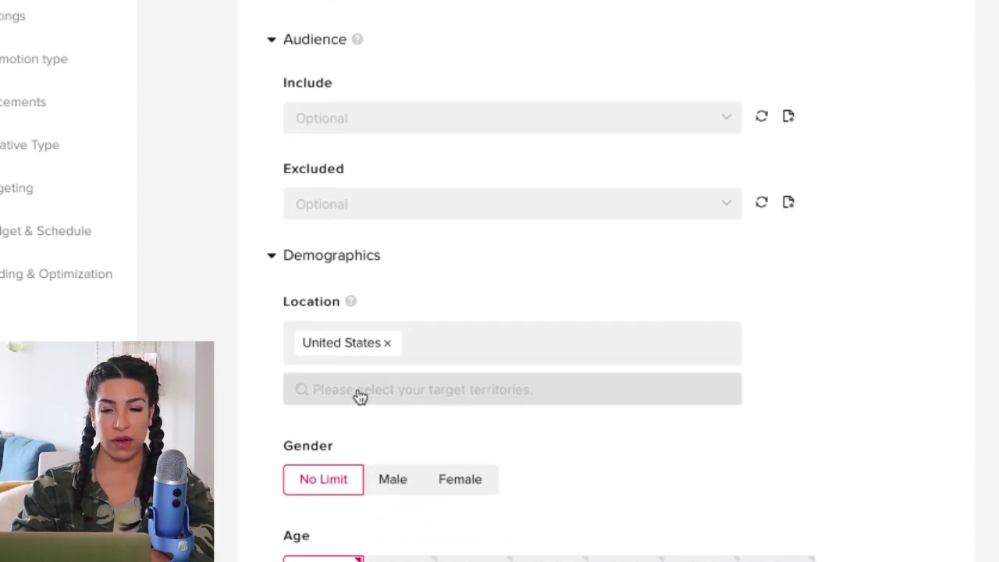
{"action": "scroll", "coordinate": [359, 396], "scroll_direction": "up", "scroll_amount": 1}
{"action": "left_click", "coordinate": [357, 461]}
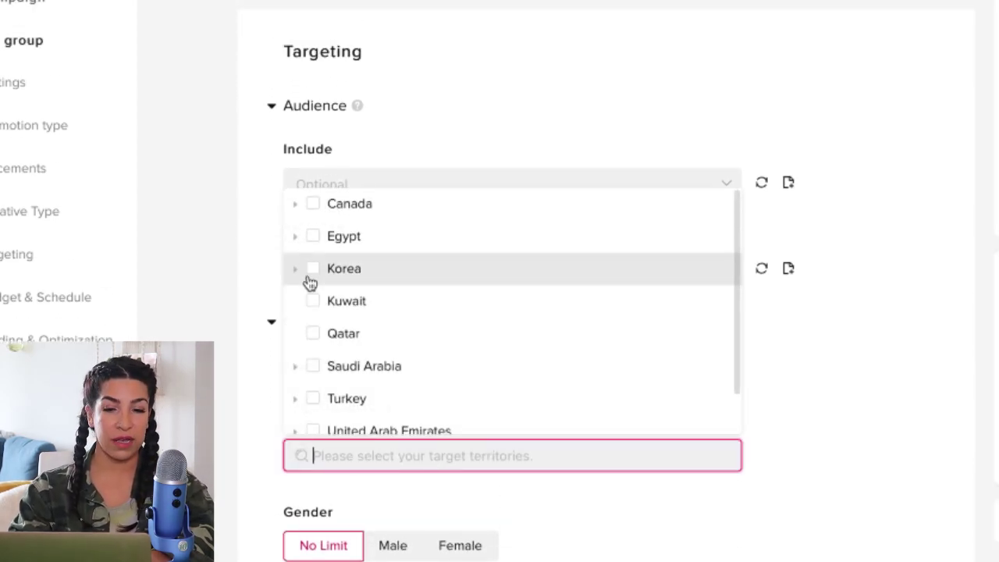
{"action": "left_click", "coordinate": [312, 205]}
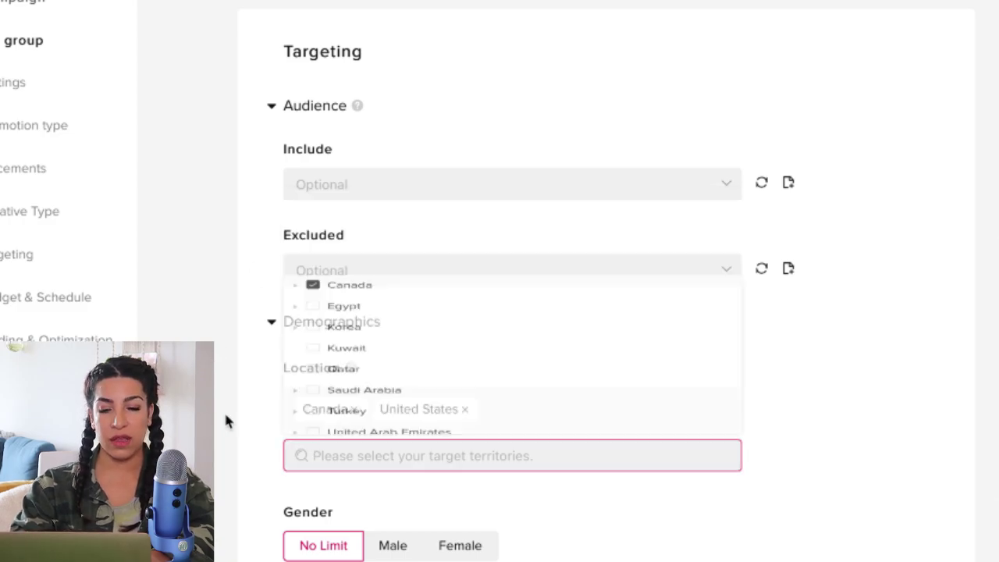
- Target the age groups 18-24, 25-34, 35-44, 45-54 and 55+
{"action": "scroll", "coordinate": [243, 466], "scroll_direction": "down", "scroll_amount": 1}
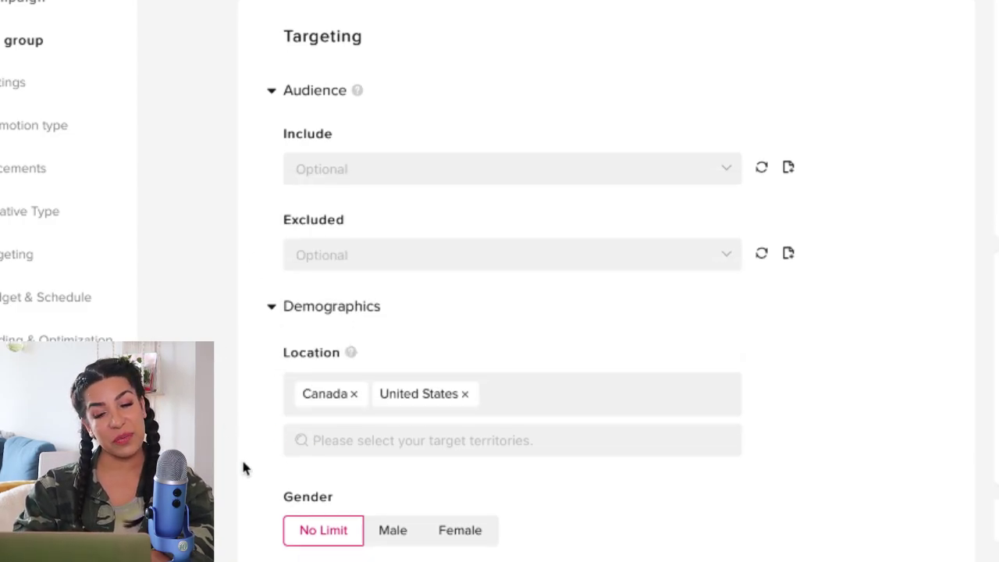
{"action": "scroll", "coordinate": [243, 466], "scroll_direction": "down", "scroll_amount": 3}
{"action": "left_click", "coordinate": [493, 411]}
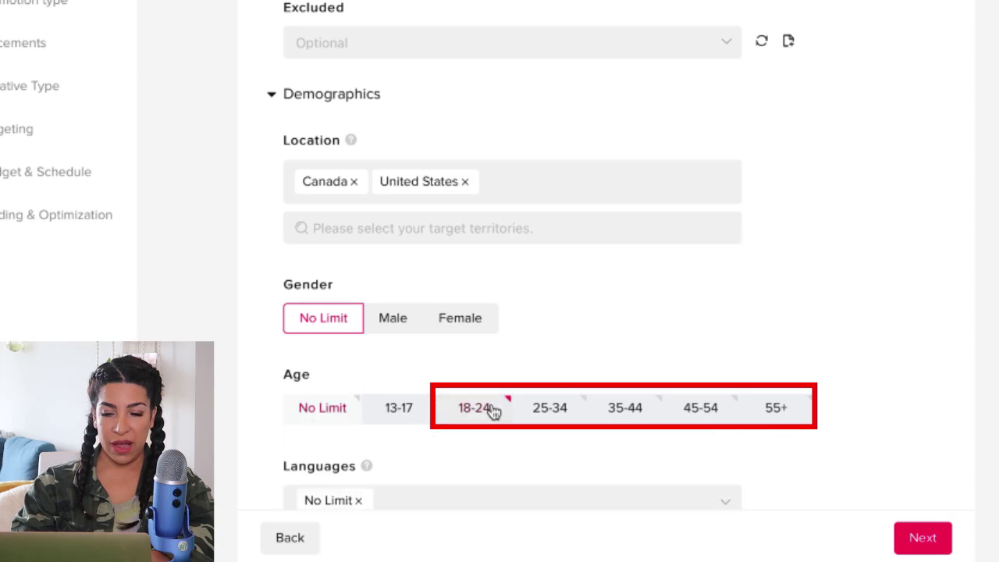
{"action": "left_click", "coordinate": [550, 408]}
{"action": "left_click", "coordinate": [624, 409]}
{"action": "left_click", "coordinate": [700, 409]}
{"action": "left_click", "coordinate": [768, 408]}
{"action": "scroll", "coordinate": [273, 425], "scroll_direction": "down", "scroll_amount": 3}
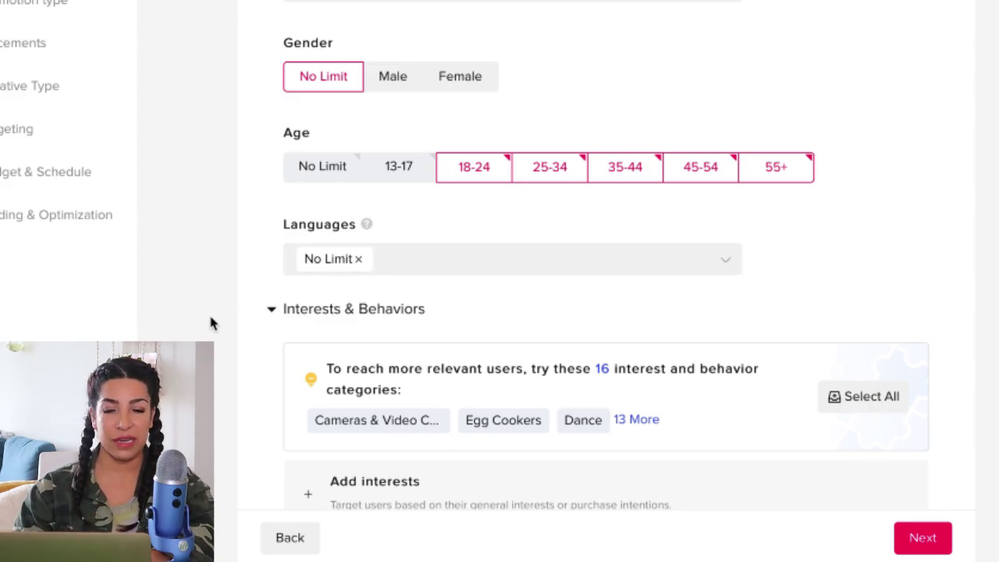
{"action": "scroll", "coordinate": [208, 311], "scroll_direction": "down", "scroll_amount": 2}
{"action": "scroll", "coordinate": [209, 312], "scroll_direction": "down", "scroll_amount": 3}
{"action": "scroll", "coordinate": [210, 322], "scroll_direction": "down", "scroll_amount": 5}
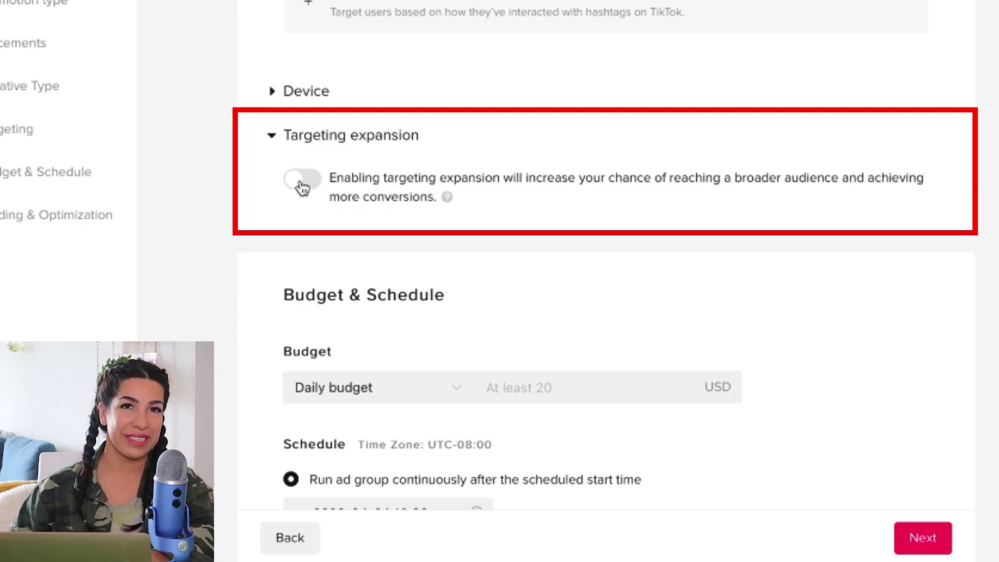
- Enter 40 as the ad group's daily budget amount in USD
{"action": "scroll", "coordinate": [302, 188], "scroll_direction": "down", "scroll_amount": 1}
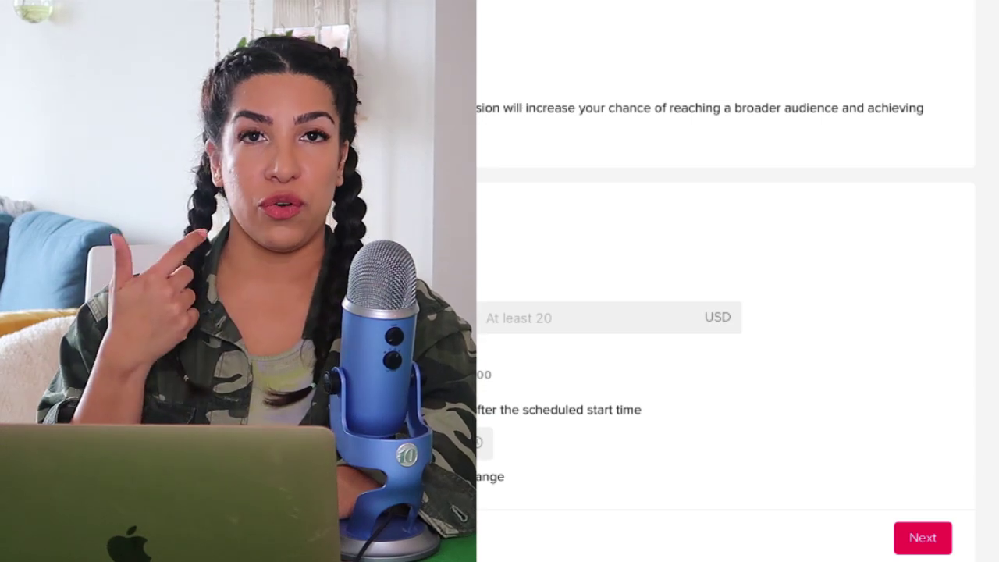
{"action": "scroll", "coordinate": [511, 258], "scroll_direction": "down", "scroll_amount": 2}
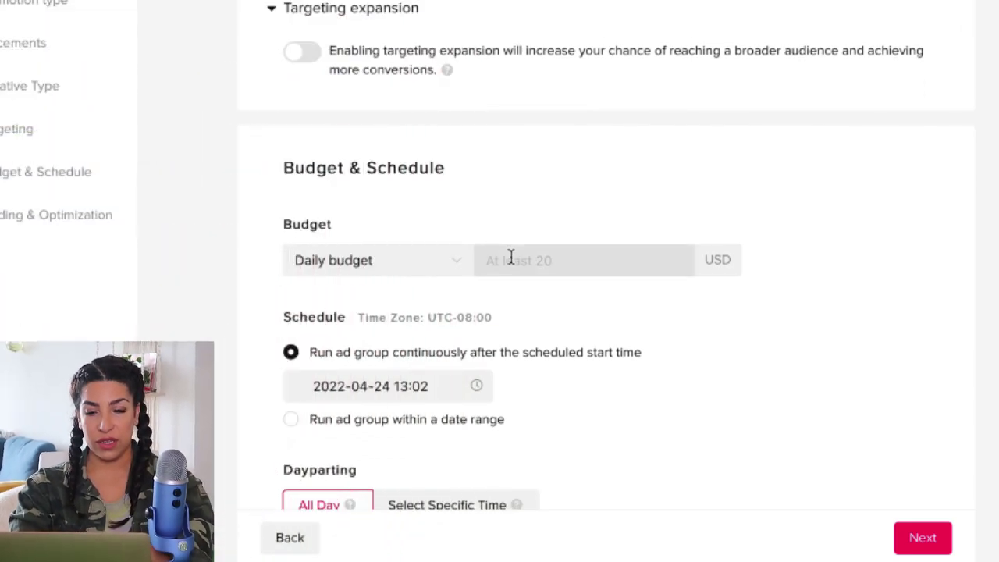
{"action": "left_click", "coordinate": [511, 260]}
{"action": "type", "text": "40"}
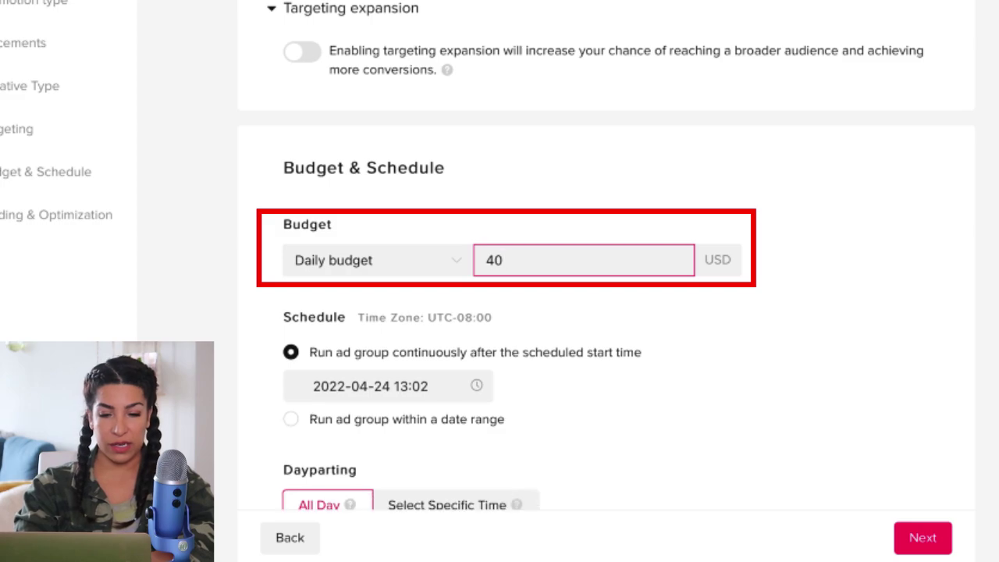
{"action": "left_click", "coordinate": [255, 308]}
{"action": "scroll", "coordinate": [255, 308], "scroll_direction": "down", "scroll_amount": 2}
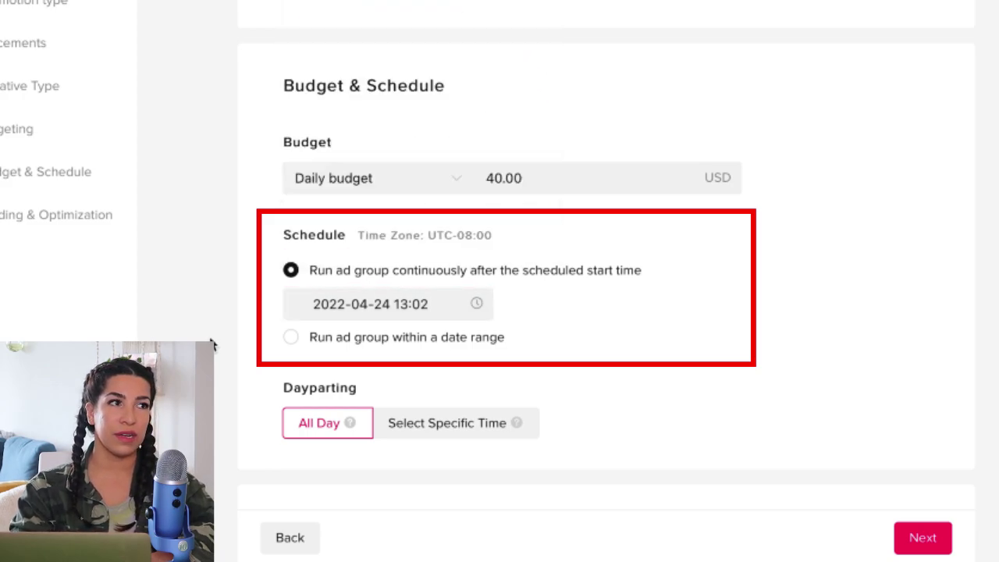
- Switch the bid strategy to Cost cap with an 8.00 USD bid per conversion
{"action": "left_click", "coordinate": [412, 303]}
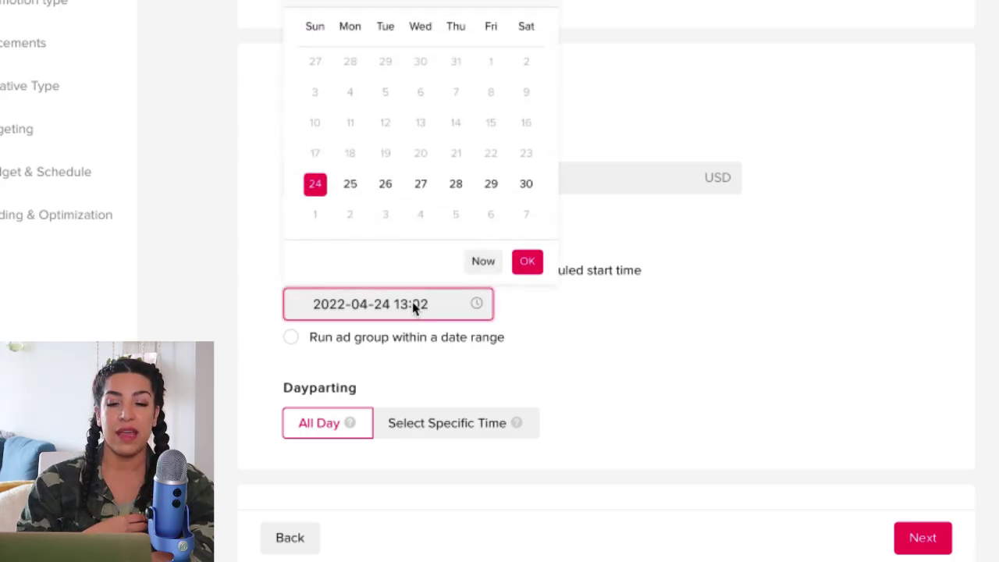
{"action": "left_click", "coordinate": [248, 302]}
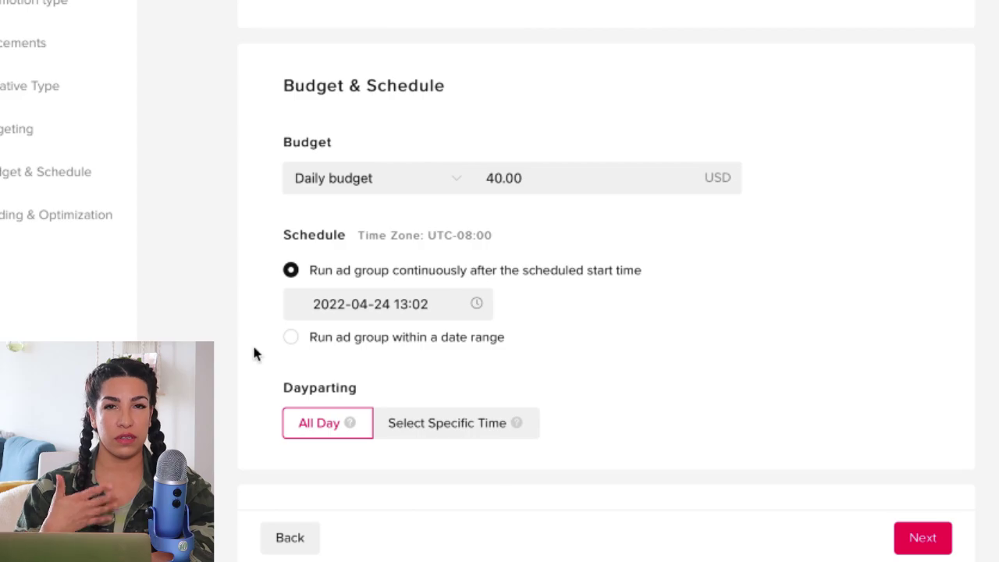
{"action": "scroll", "coordinate": [253, 354], "scroll_direction": "down", "scroll_amount": 3}
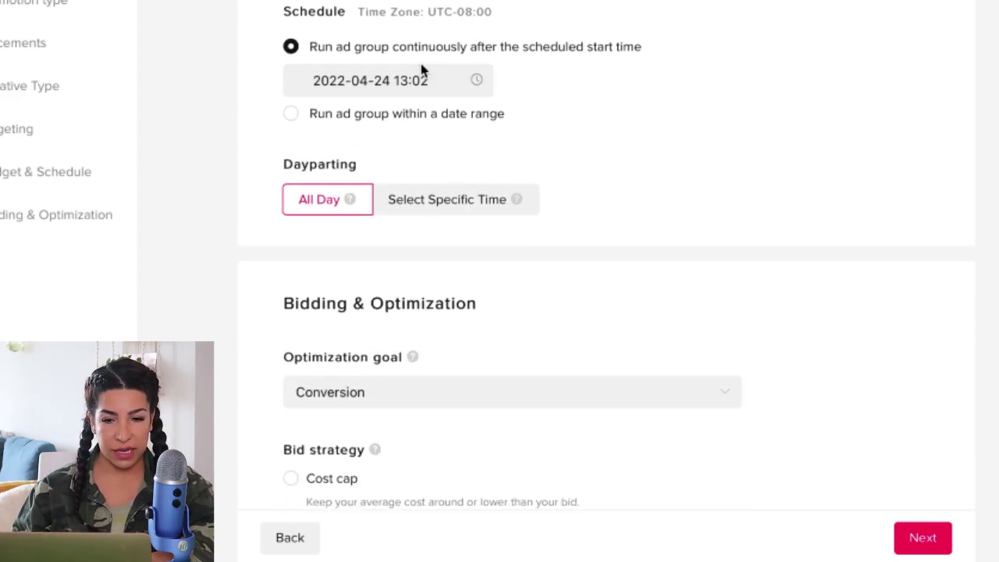
{"action": "scroll", "coordinate": [213, 214], "scroll_direction": "down", "scroll_amount": 3}
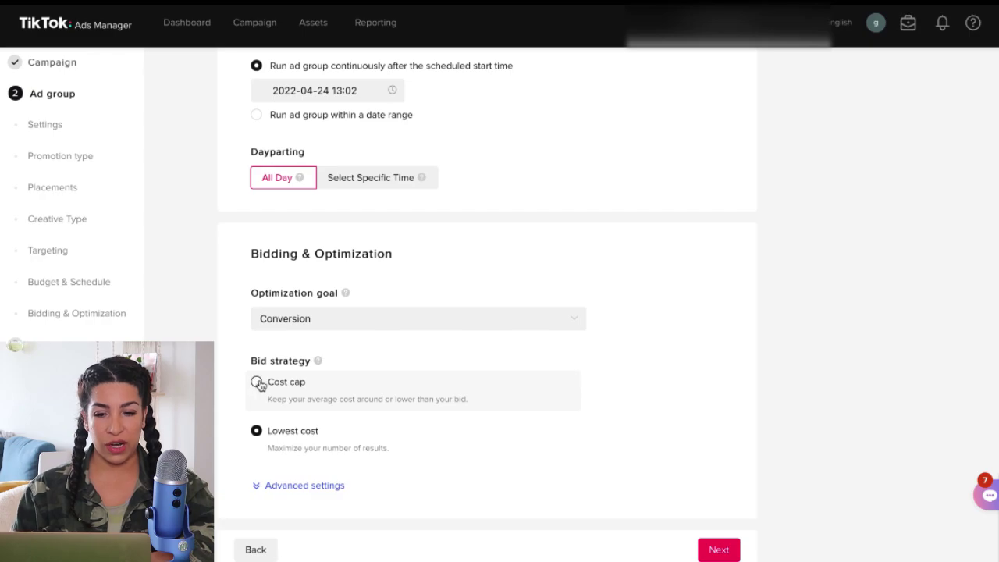
{"action": "left_click", "coordinate": [258, 382]}
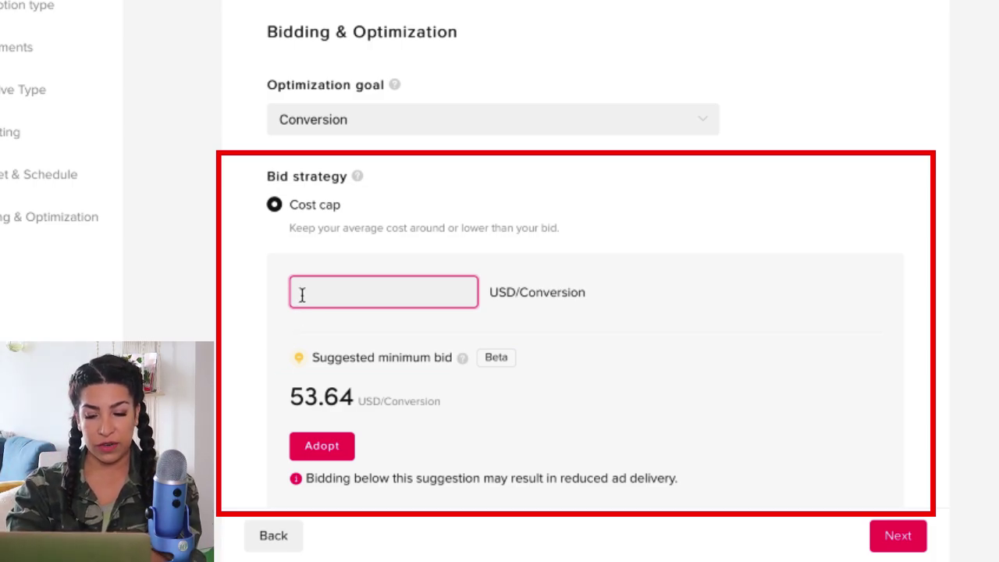
{"action": "left_click", "coordinate": [223, 356]}
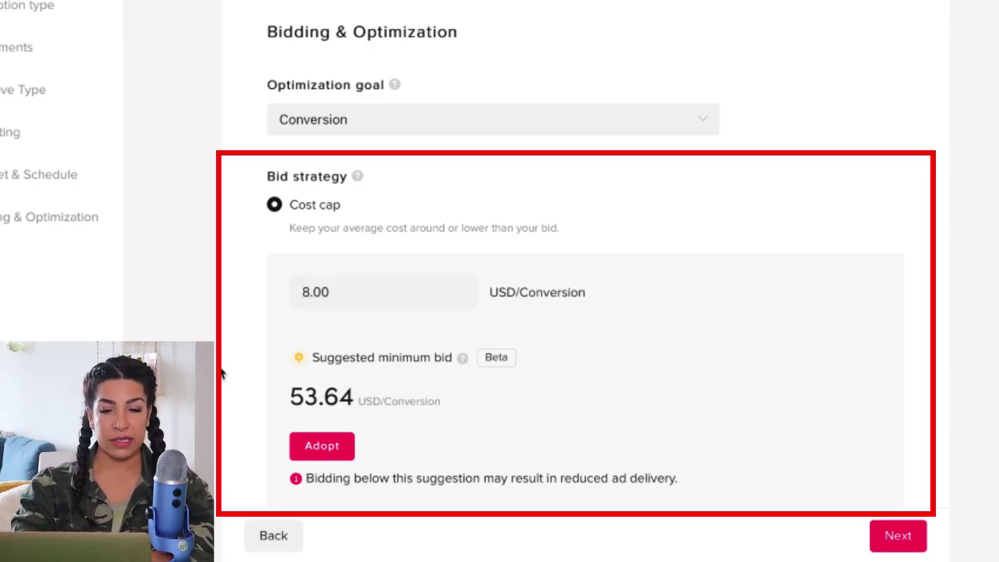
{"action": "scroll", "coordinate": [218, 367], "scroll_direction": "down", "scroll_amount": 1}
{"action": "scroll", "coordinate": [218, 370], "scroll_direction": "down", "scroll_amount": 3}
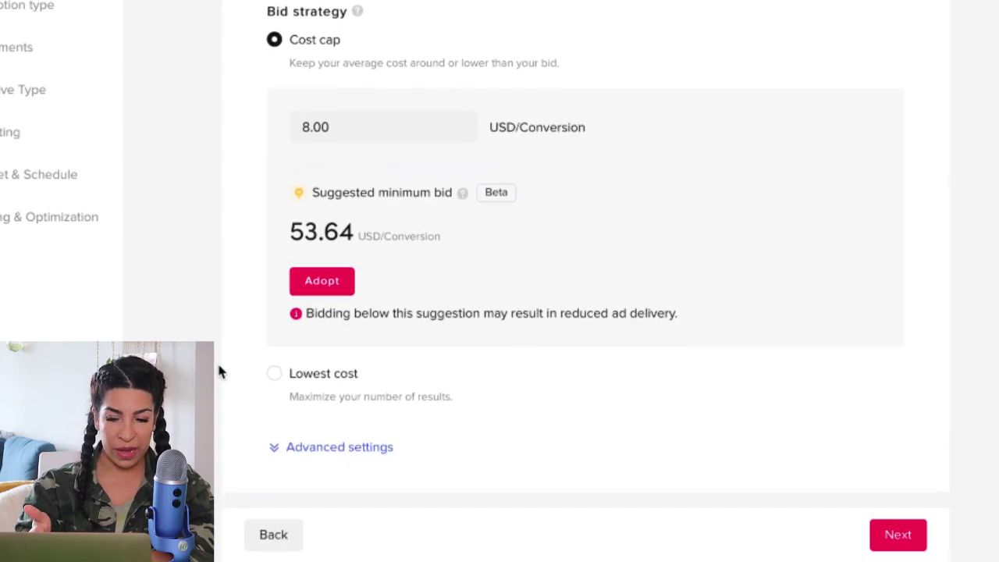
- Advance to the Ad step and scroll through its page, which has 0/30 creatives
{"action": "left_click", "coordinate": [897, 535]}
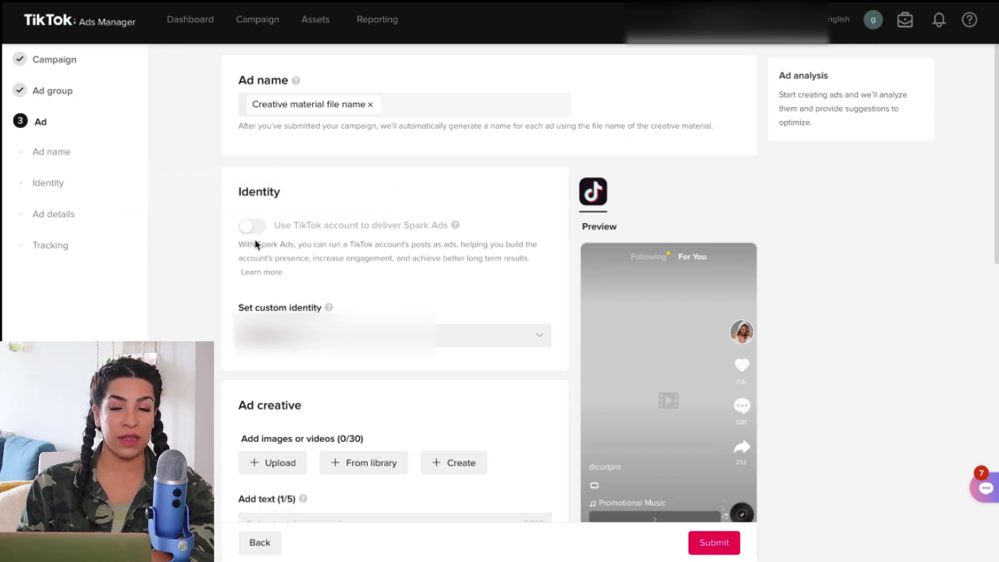
{"action": "mouse_move", "coordinate": [250, 225]}
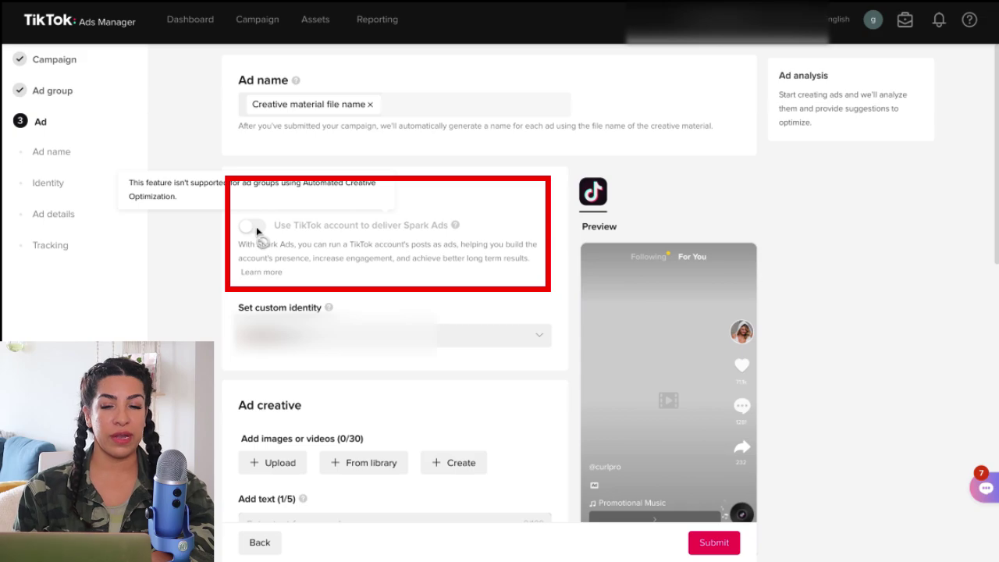
{"action": "scroll", "coordinate": [176, 295], "scroll_direction": "down", "scroll_amount": 3}
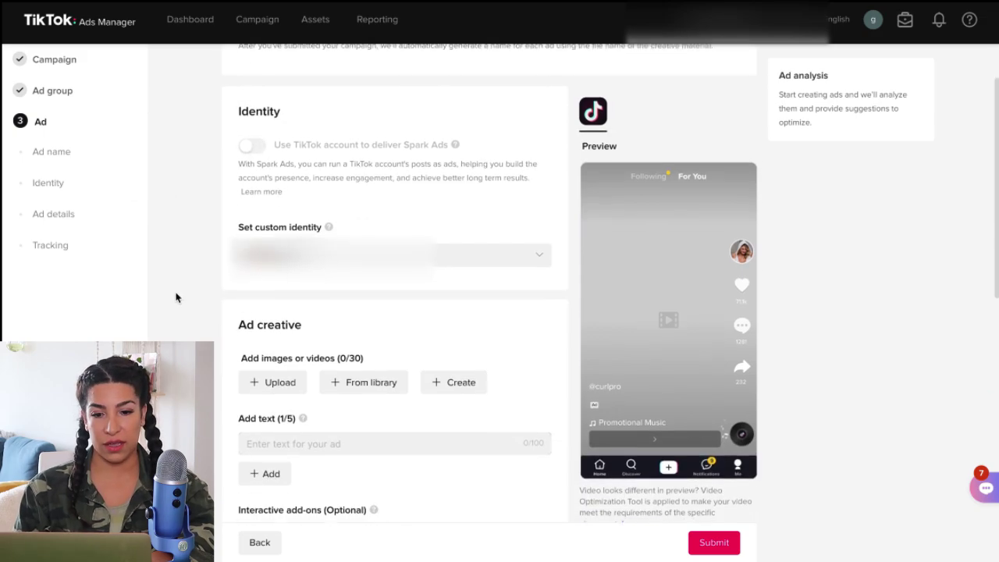